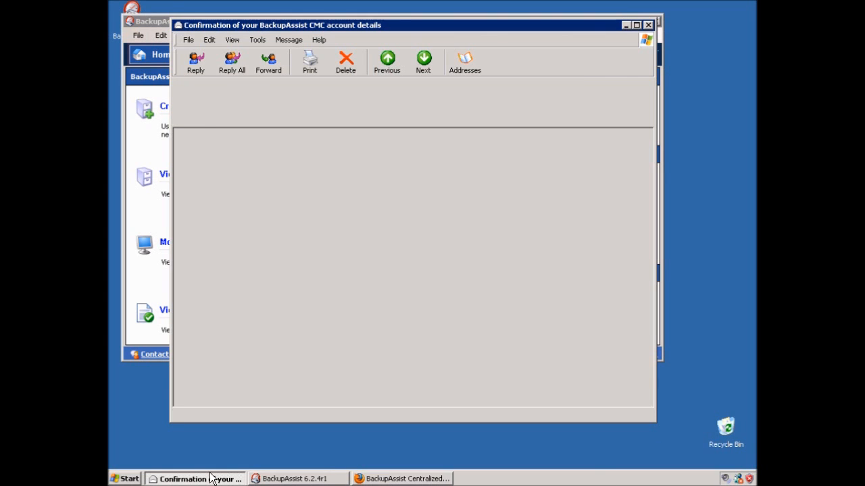
# Open the CMC portal from the confirmation email and paste the account ID into the login form
pyautogui.click(213, 479)
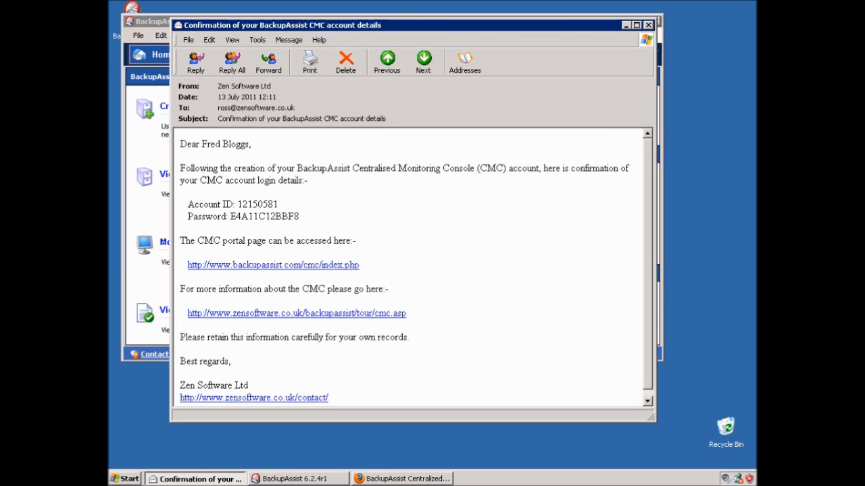
pyautogui.click(264, 270)
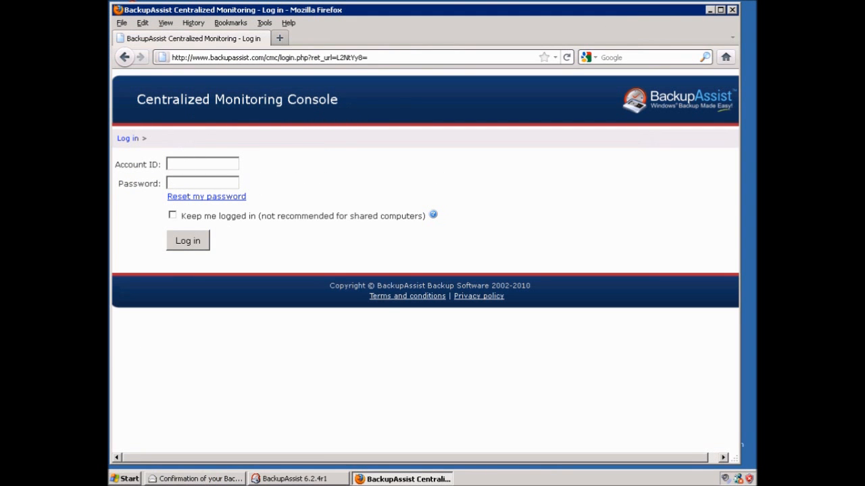
pyautogui.click(220, 478)
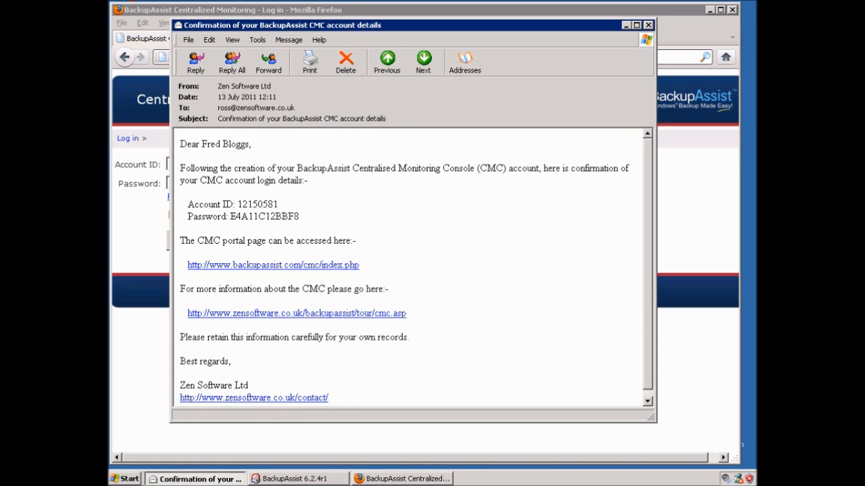
pyautogui.doubleClick(245, 206)
pyautogui.hotkey('ctrl', 'c')
pyautogui.click(160, 195)
pyautogui.click(196, 164)
pyautogui.hotkey('ctrl', 'v')
# Copy the account password from the email into the Password field and log in
pyautogui.click(206, 477)
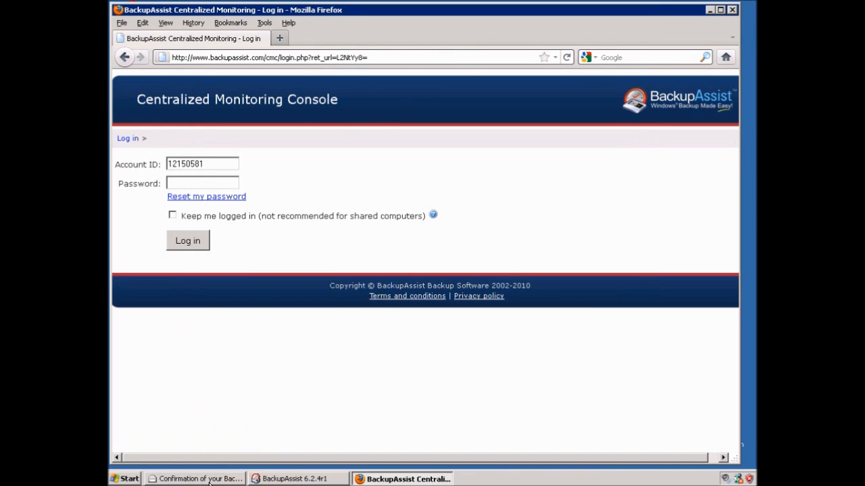
pyautogui.moveTo(231, 217); pyautogui.dragTo(303, 217)
pyautogui.hotkey('ctrl', 'c')
pyautogui.click(144, 216)
pyautogui.click(196, 183)
pyautogui.hotkey('ctrl', 'v')
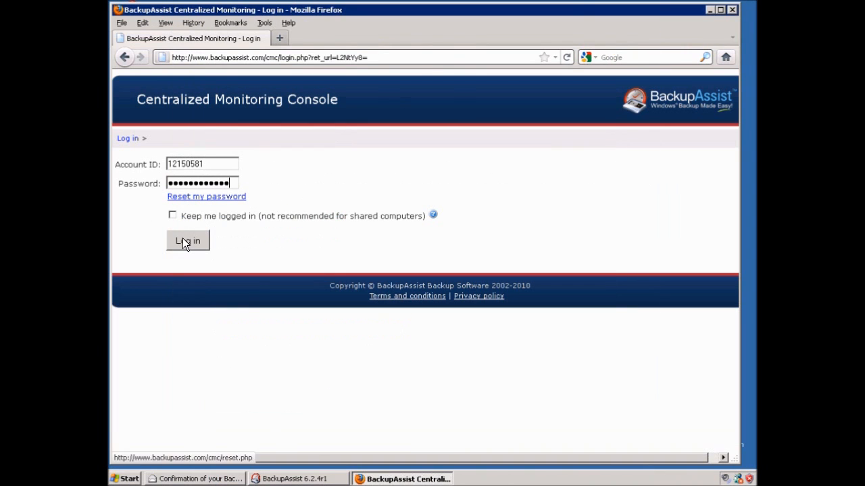
pyautogui.click(186, 242)
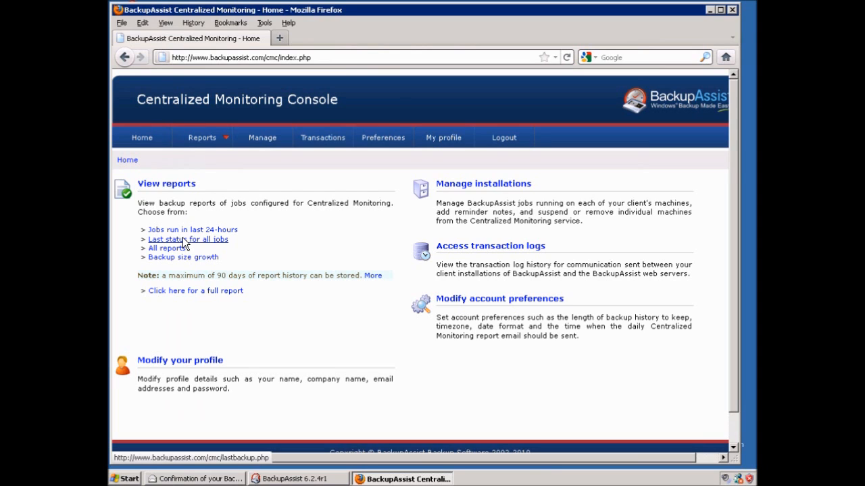
# On My profile, enter and confirm a new BackupAssist authorization key and update it
pyautogui.click(439, 142)
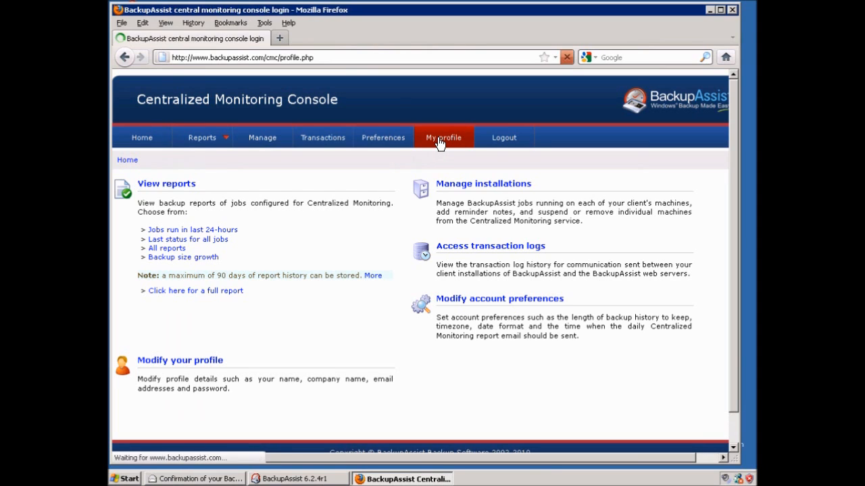
pyautogui.scroll(-3, 539, 305)
pyautogui.scroll(-2, 541, 306)
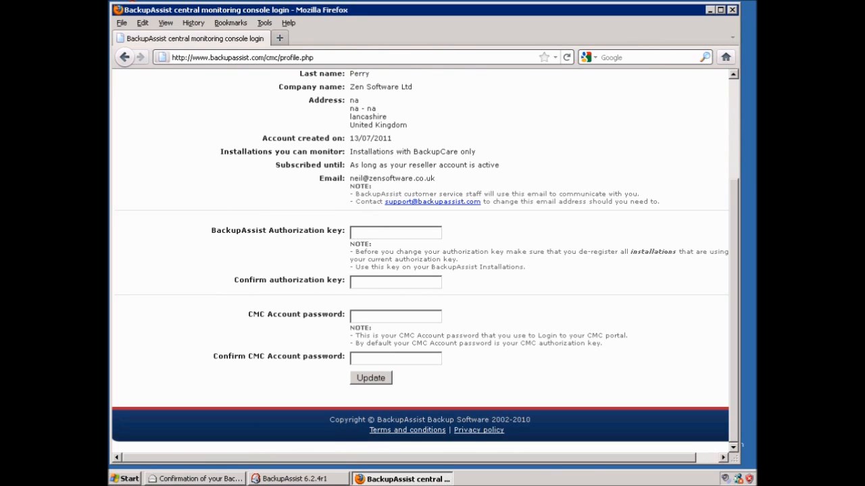
pyautogui.write('*********')
pyautogui.press('Tab')
pyautogui.write('*********')
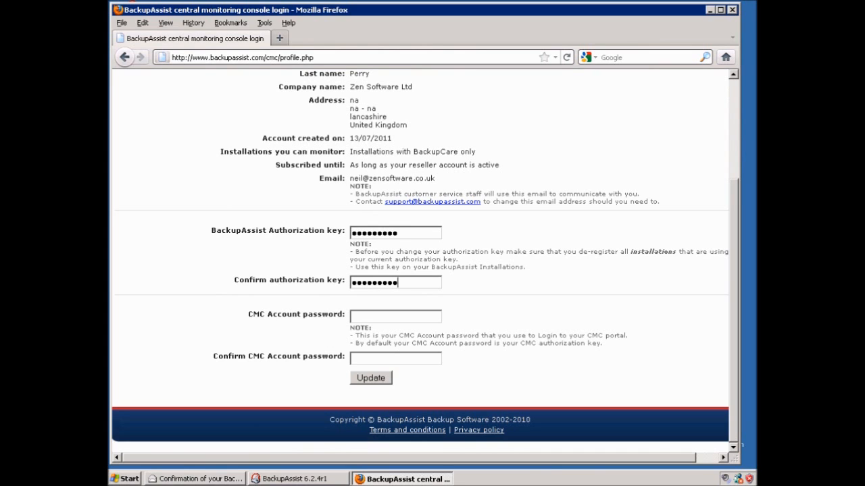
pyautogui.click(380, 379)
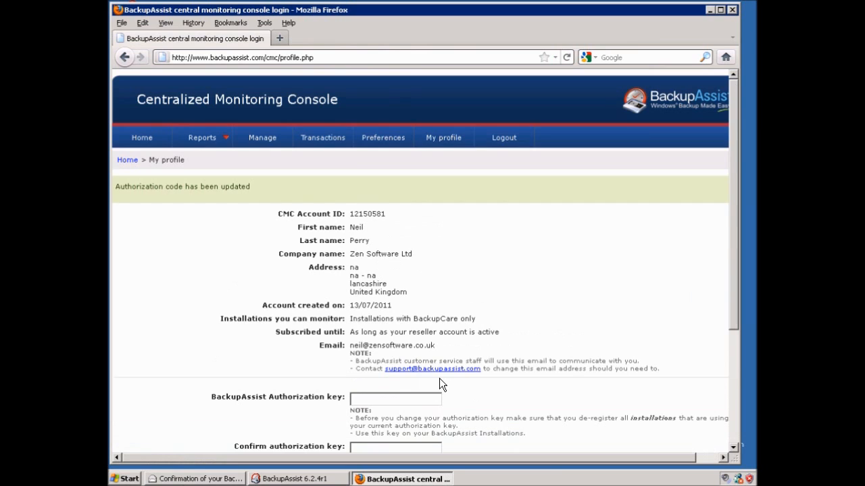
pyautogui.scroll(-5, 440, 379)
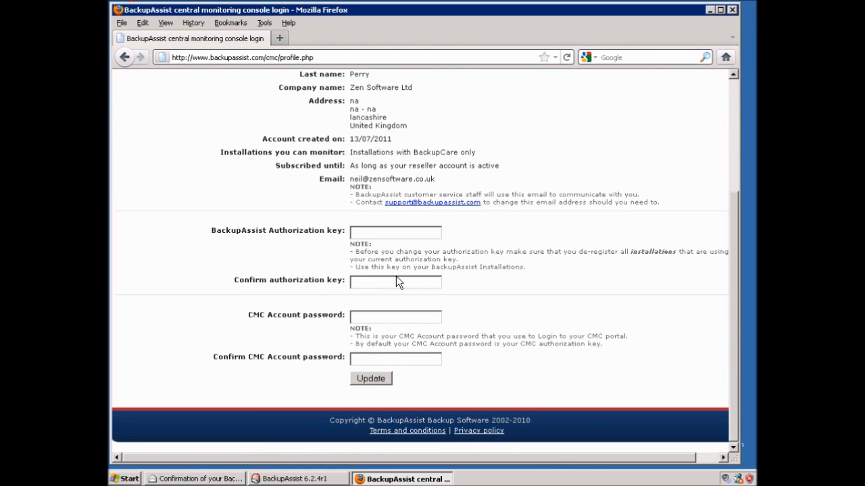
# Set timezone to Europe/London, show date and time, and let the system decide cut-off time
pyautogui.click(384, 140)
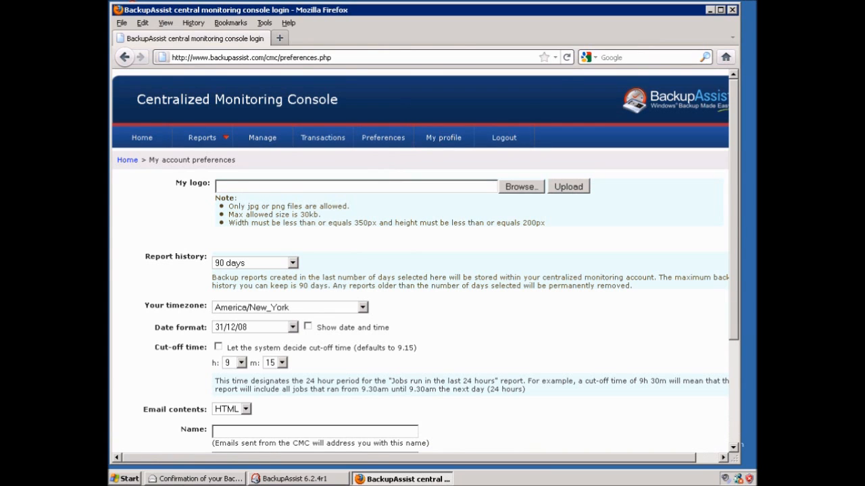
pyautogui.scroll(-2, 419, 271)
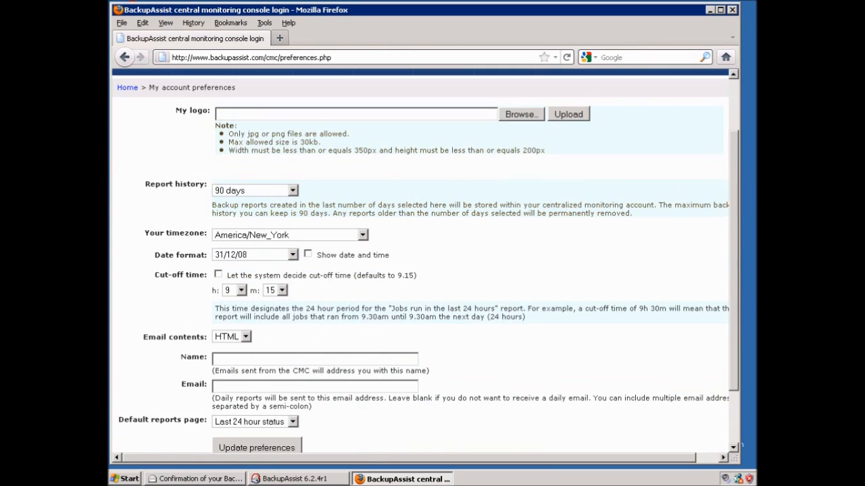
pyautogui.click(362, 235)
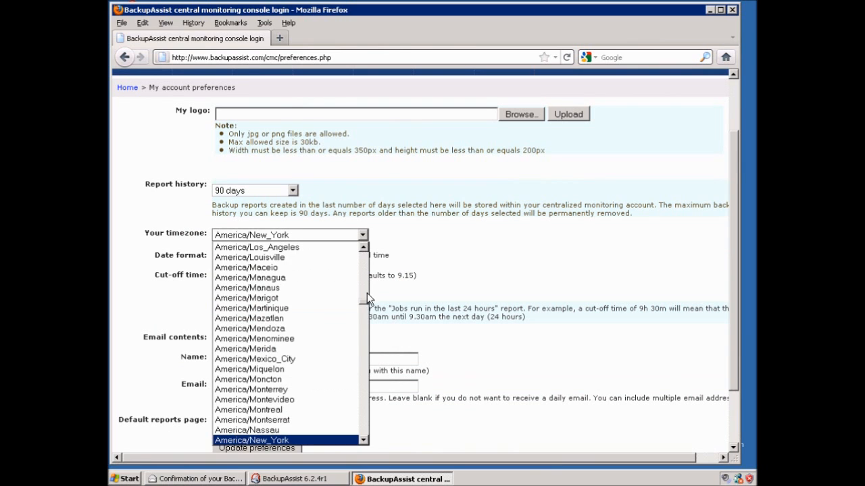
pyautogui.moveTo(365, 302); pyautogui.dragTo(361, 377)
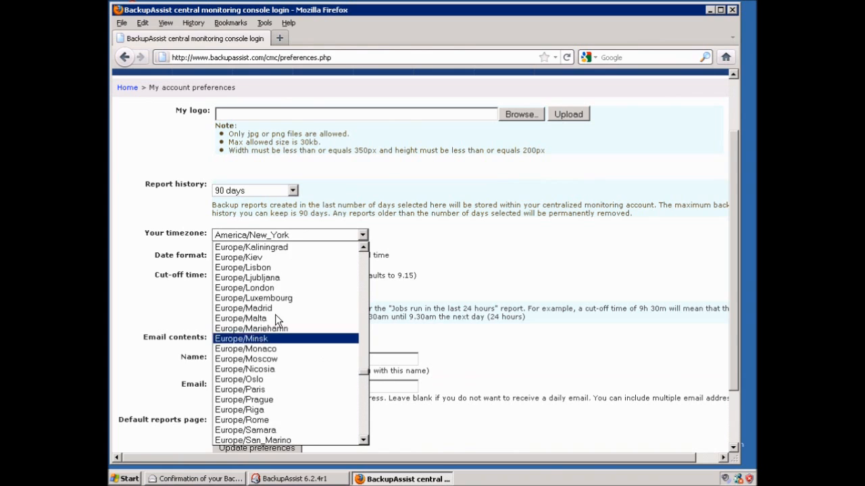
pyautogui.scroll(1, 259, 287)
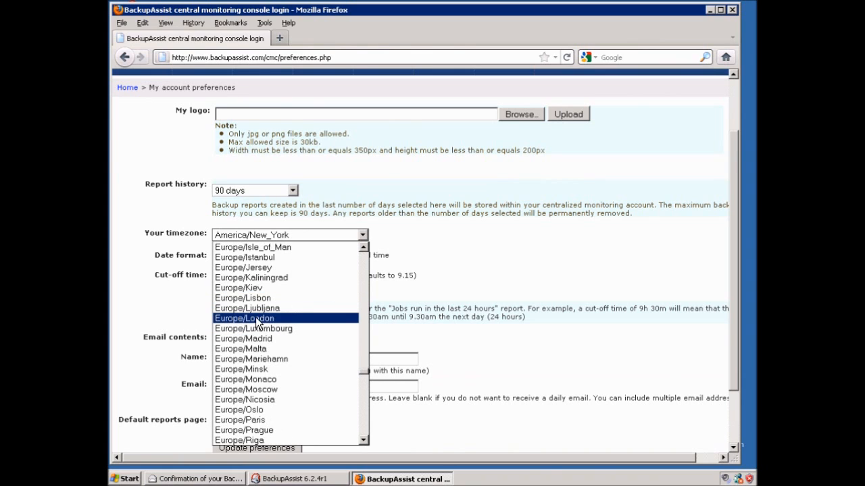
pyautogui.click(257, 294)
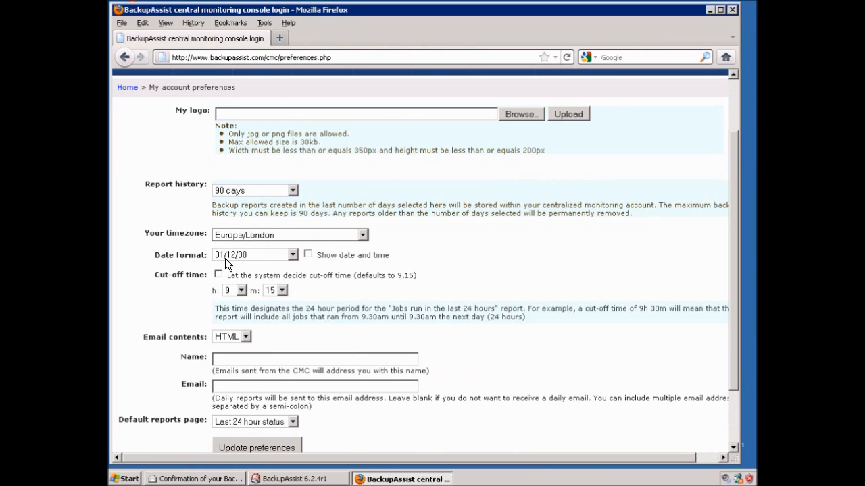
pyautogui.click(309, 255)
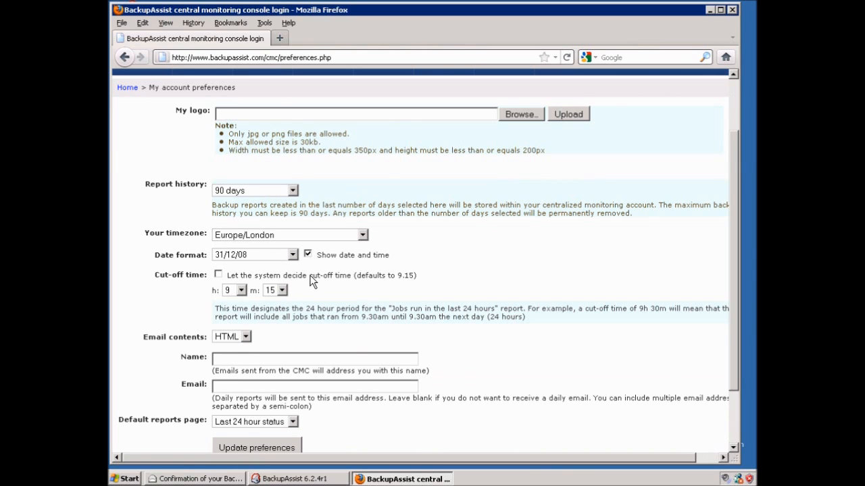
pyautogui.click(218, 276)
# Fill in the contact's name and e-mail address and save the preferences
pyautogui.press('Tab')
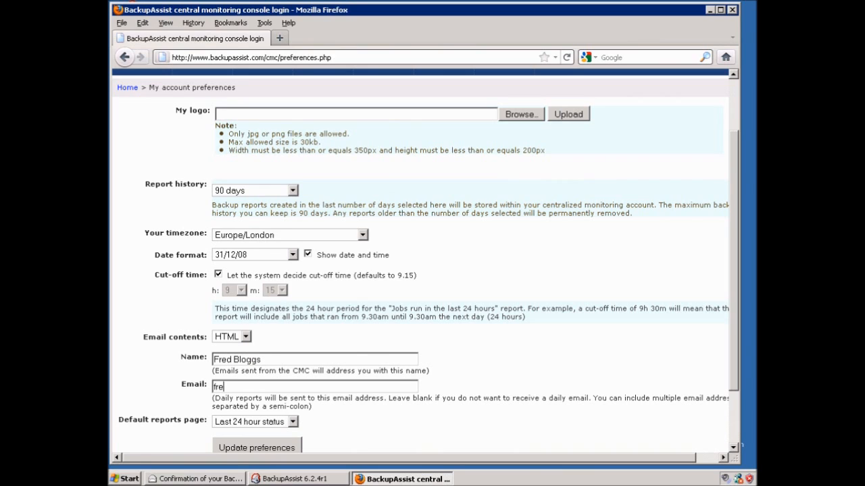
pyautogui.click(289, 449)
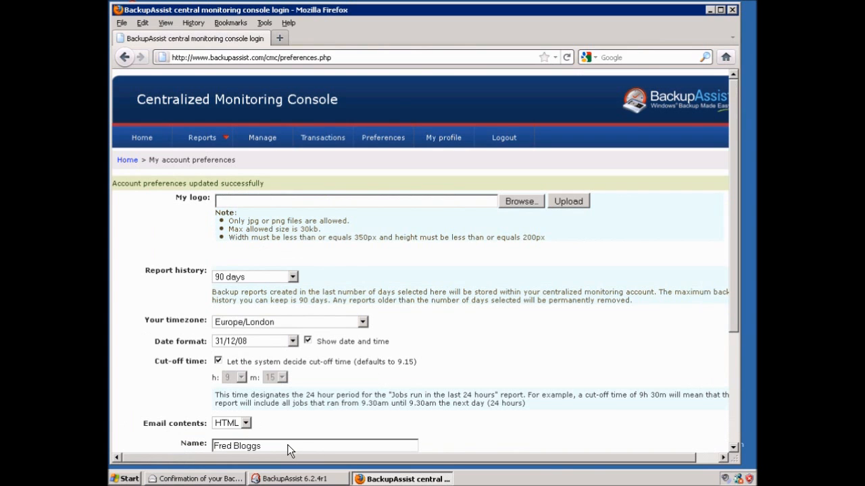
# Return to the CMC home page and bring the BackupAssist 6.2.4r1 window to the front
pyautogui.click(142, 139)
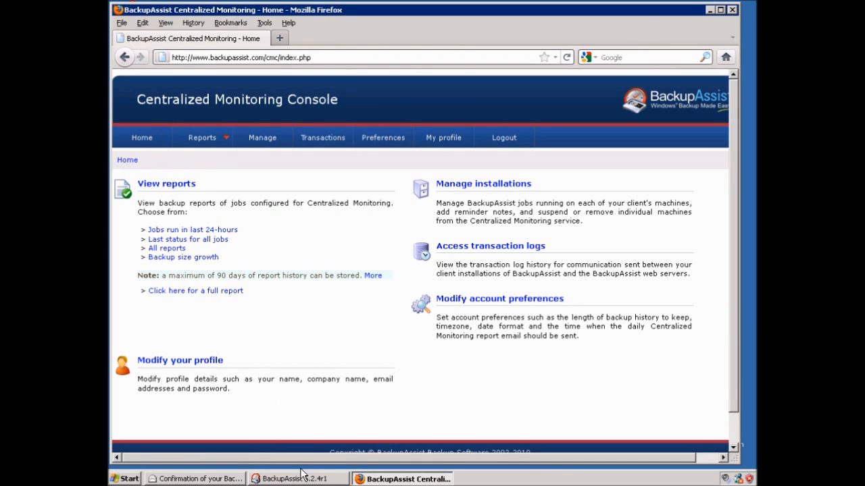
pyautogui.click(300, 479)
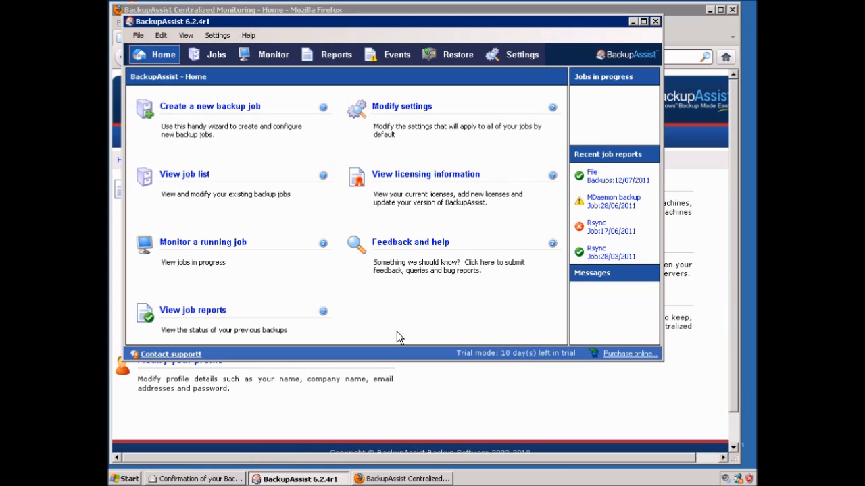
# Turn on centralized monitoring in BackupAssist's Settings
pyautogui.click(517, 60)
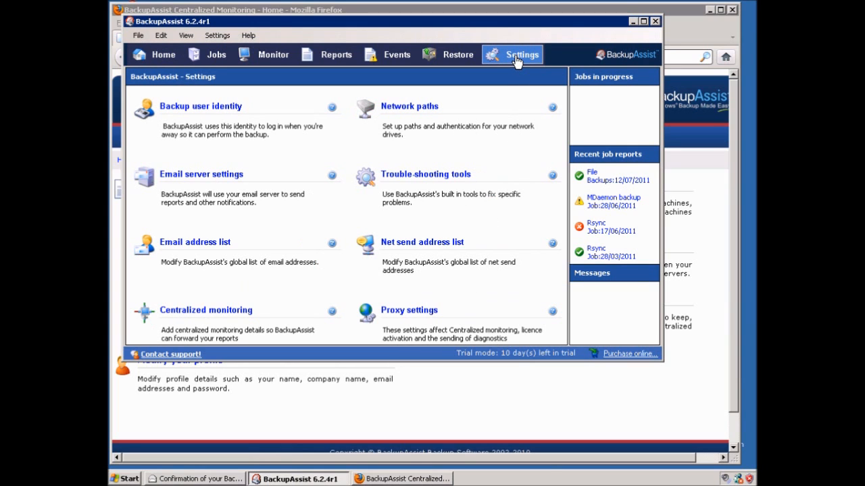
pyautogui.click(209, 315)
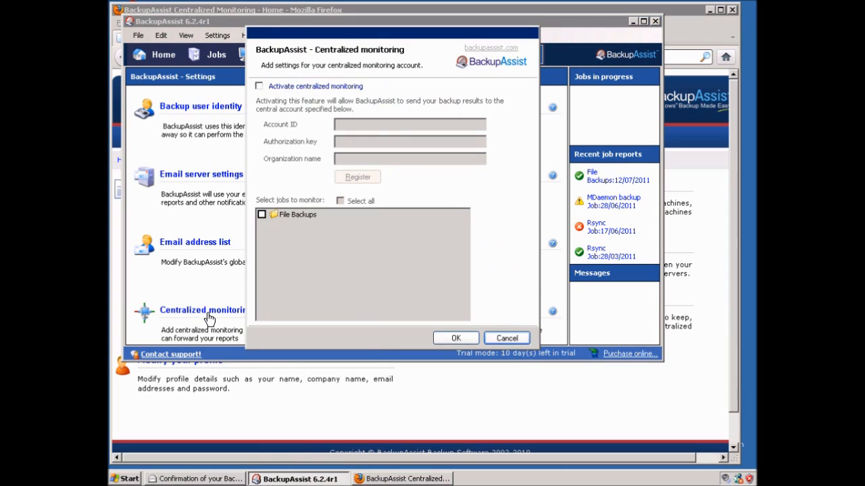
pyautogui.click(279, 87)
# Paste the account ID from the confirmation email and select the password there
pyautogui.click(352, 125)
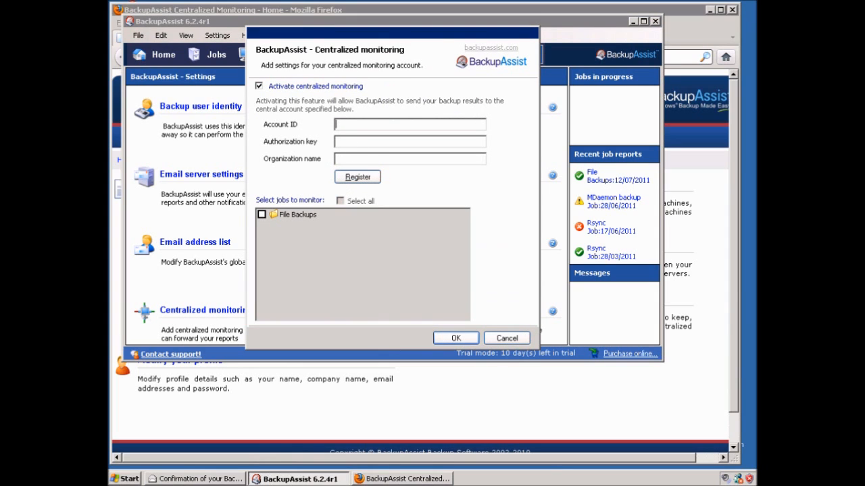
pyautogui.click(196, 479)
pyautogui.moveTo(281, 204); pyautogui.dragTo(237, 205)
pyautogui.hotkey('ctrl', 'c')
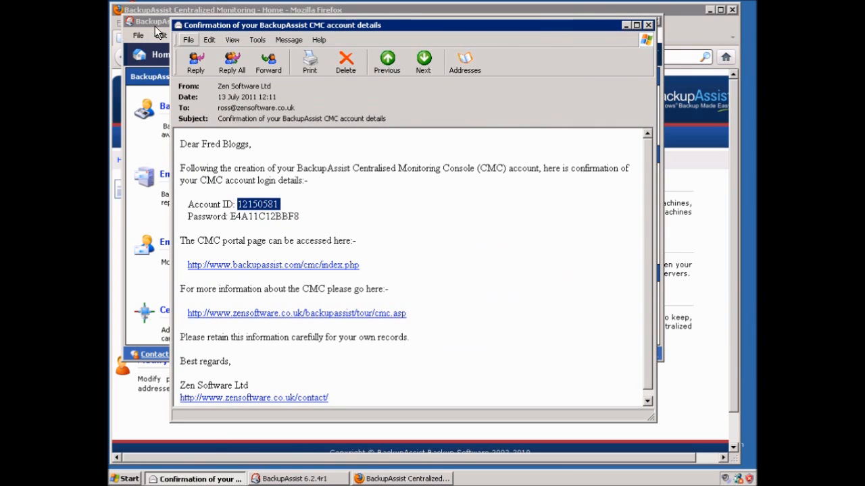
pyautogui.hotkey('alt', 'Tab')
pyautogui.hotkey('ctrl', 'v')
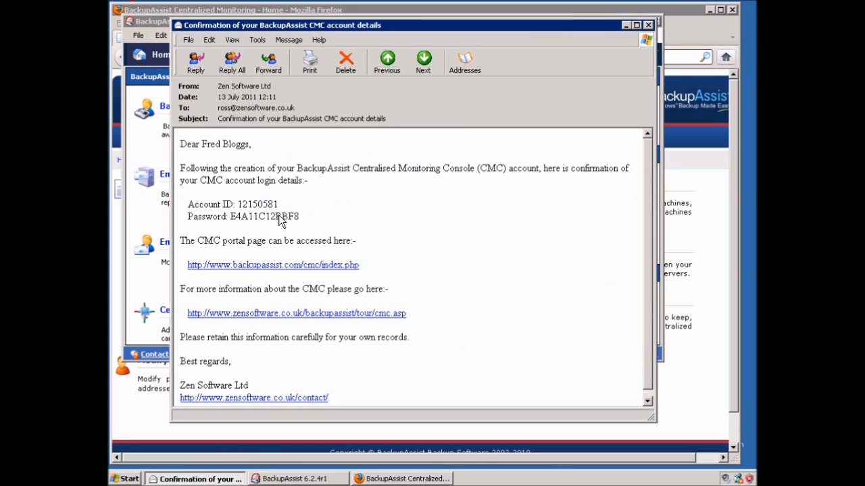
pyautogui.moveTo(234, 214); pyautogui.dragTo(232, 216)
# Paste the password as authorization key, name the organization Customer 1, and register the installation
pyautogui.click(150, 24)
pyautogui.click(350, 142)
pyautogui.hotkey('ctrl', 'v')
pyautogui.press('Tab')
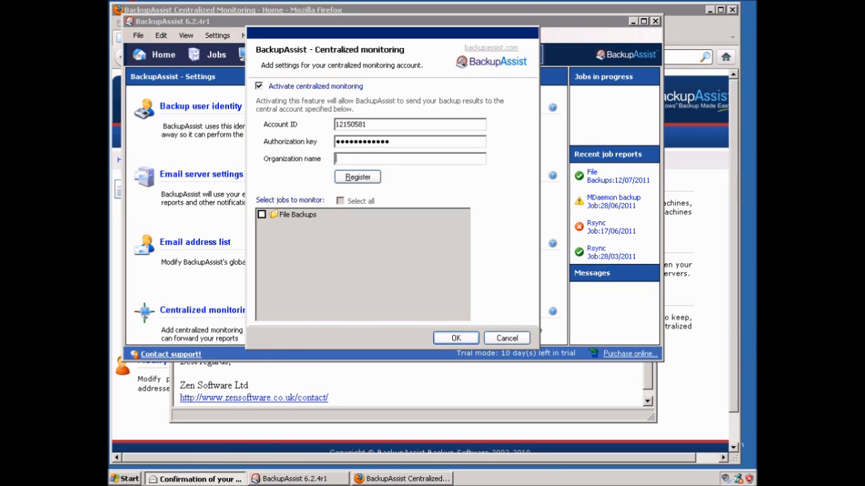
pyautogui.write('Cuser')
pyautogui.press('BackSpace')
pyautogui.press('BackSpace')
pyautogui.write('tomer A')
pyautogui.click(346, 177)
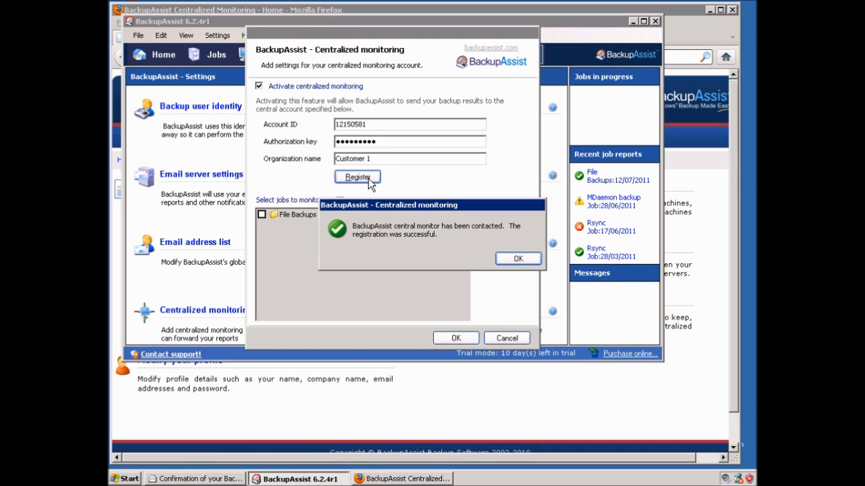
pyautogui.click(512, 259)
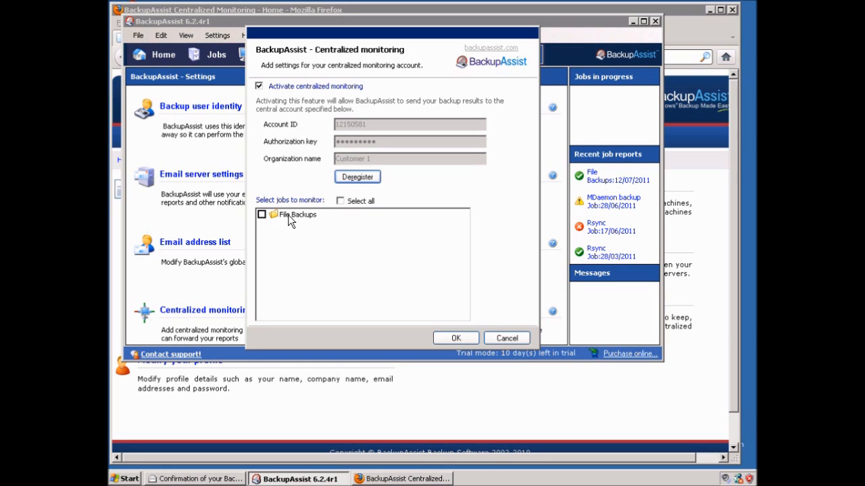
# Include the File Backups job in monitoring and save the centralized monitoring settings
pyautogui.click(262, 215)
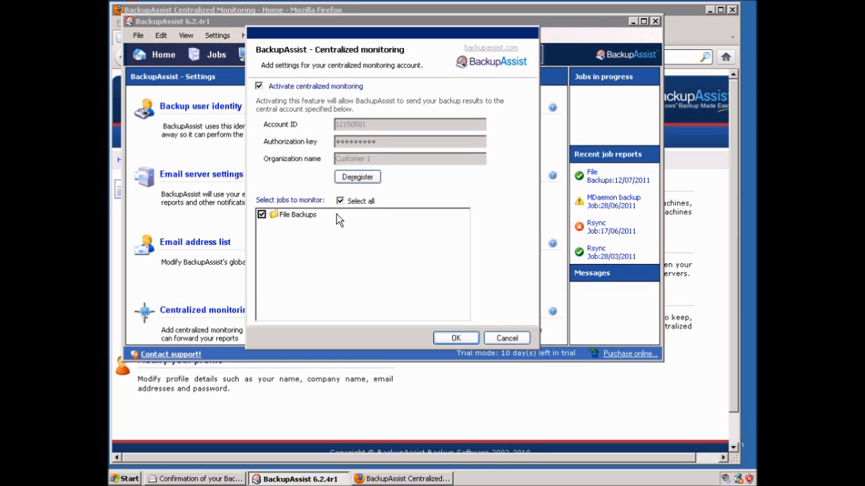
pyautogui.click(456, 339)
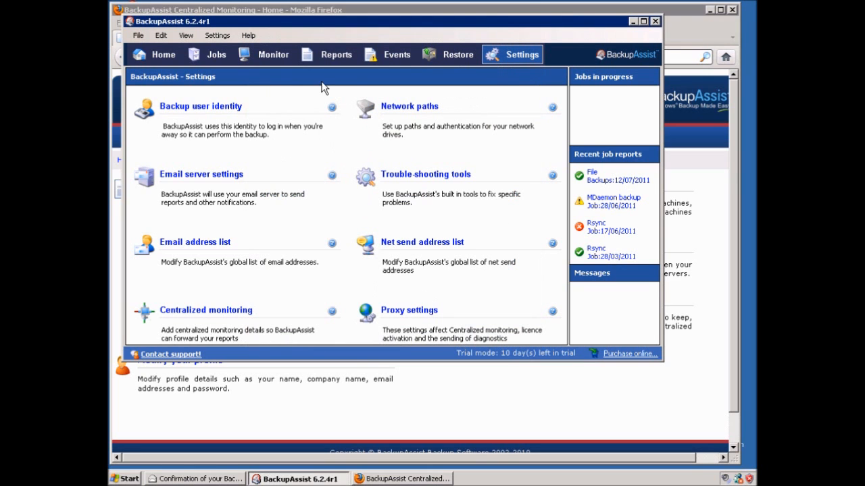
pyautogui.click(313, 11)
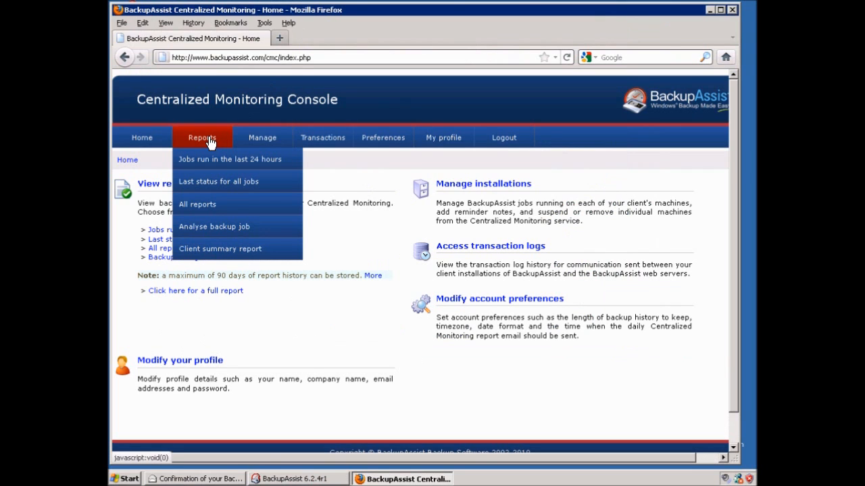
# Open Manage installations to see Customer 1's MAIL-SERVER listed as registered
pyautogui.click(260, 141)
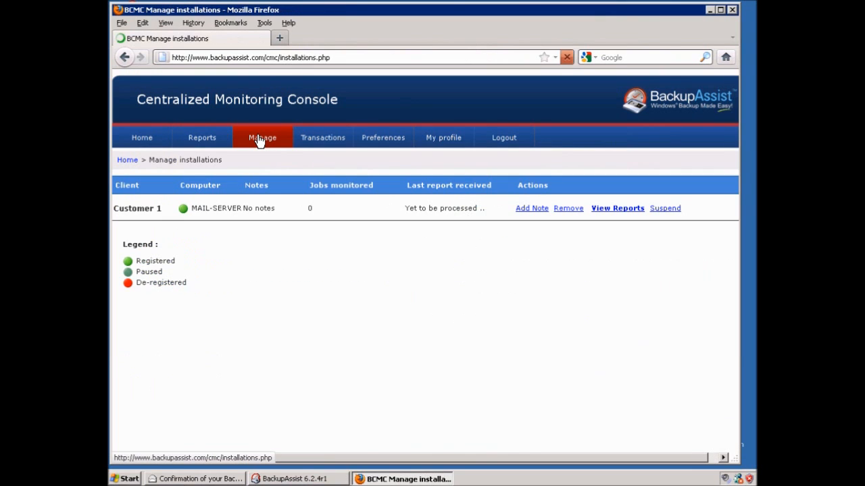